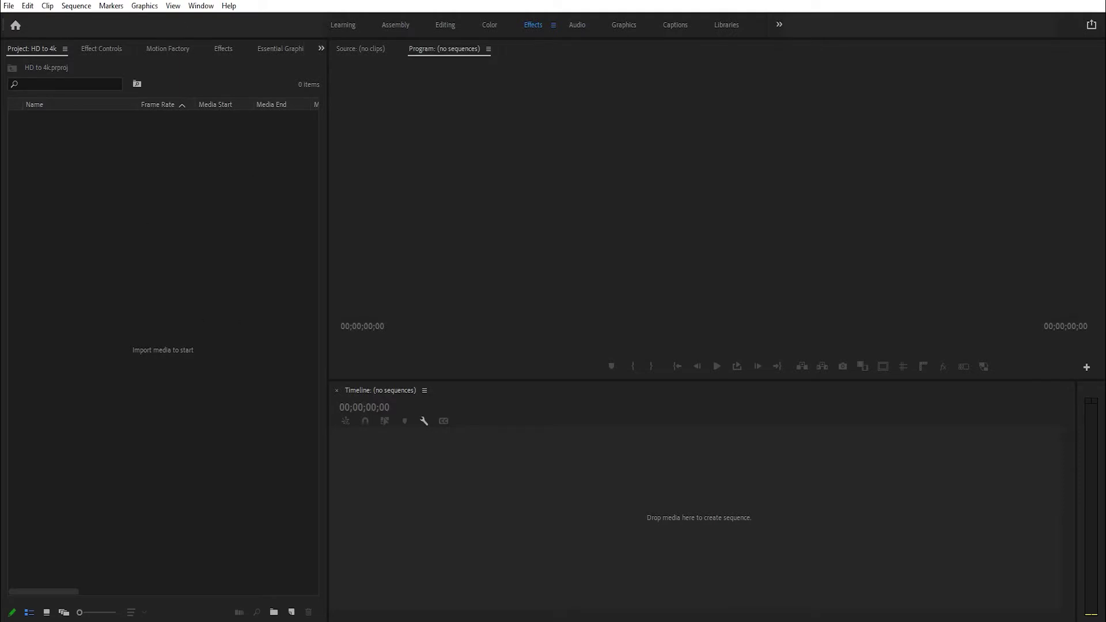
Import dance 02_4.mp4 and build a sequence from it on the Timeline
left_click_drag(195, 63, 176, 237)
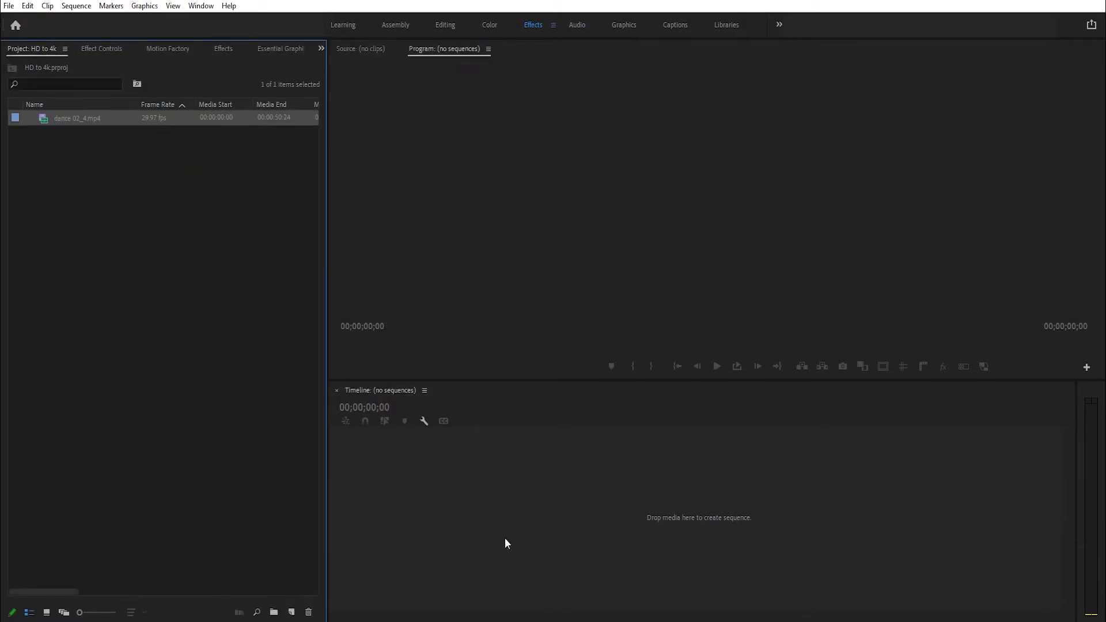
left_click(83, 138)
left_click(71, 118)
left_click_drag(70, 119, 521, 508)
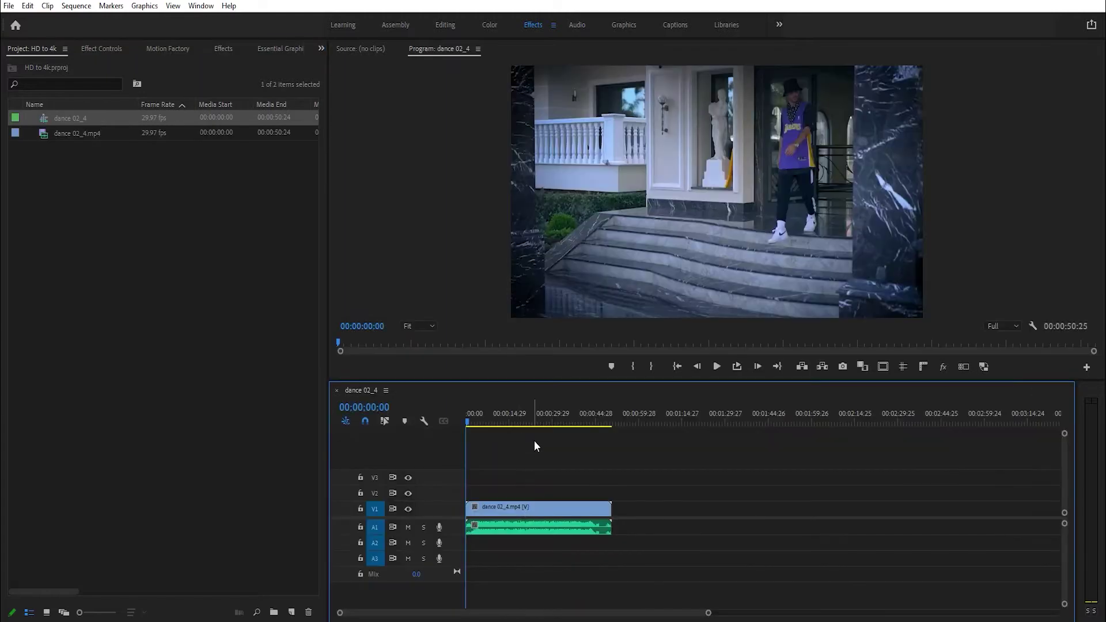
left_click_drag(491, 417, 468, 423)
Delete the clip's audio from track A1, leaving only video
left_click(488, 527, "alt")
key("Delete")
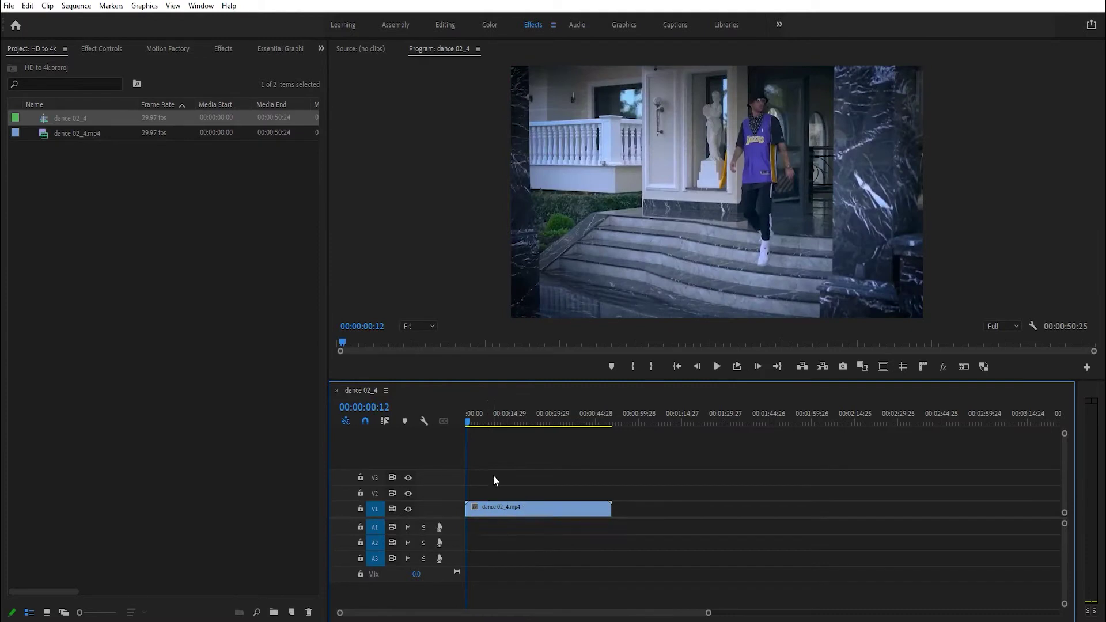
left_click(76, 6)
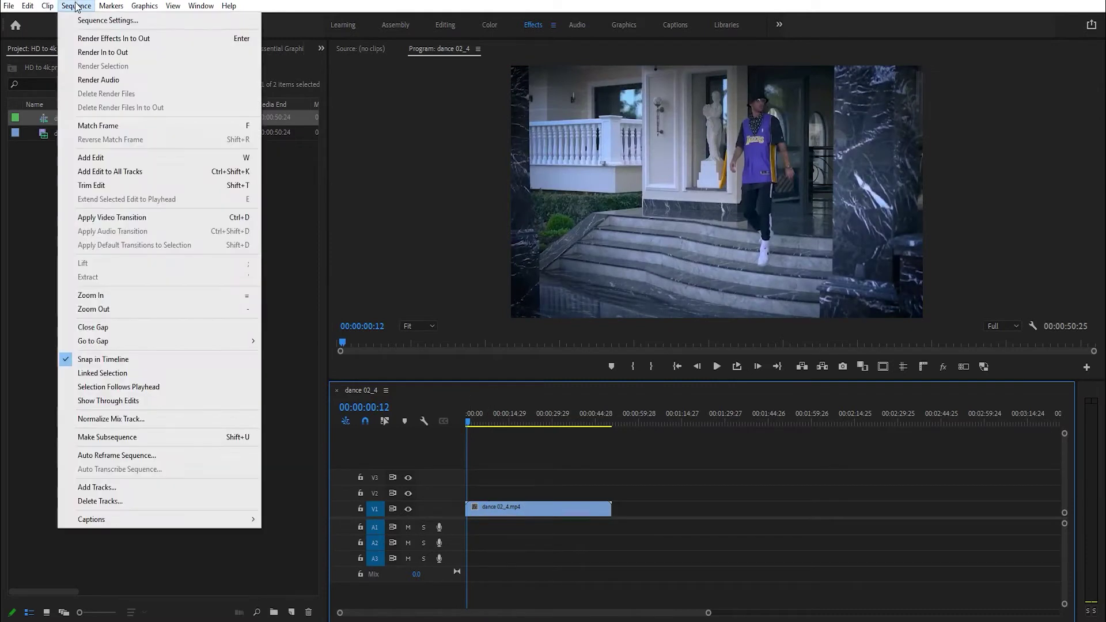
Change the dance 02_4 sequence's frame size from 1280×720 to 3840×2160 in Sequence Settings
left_click(101, 22)
left_click_drag(536, 76, 459, 70)
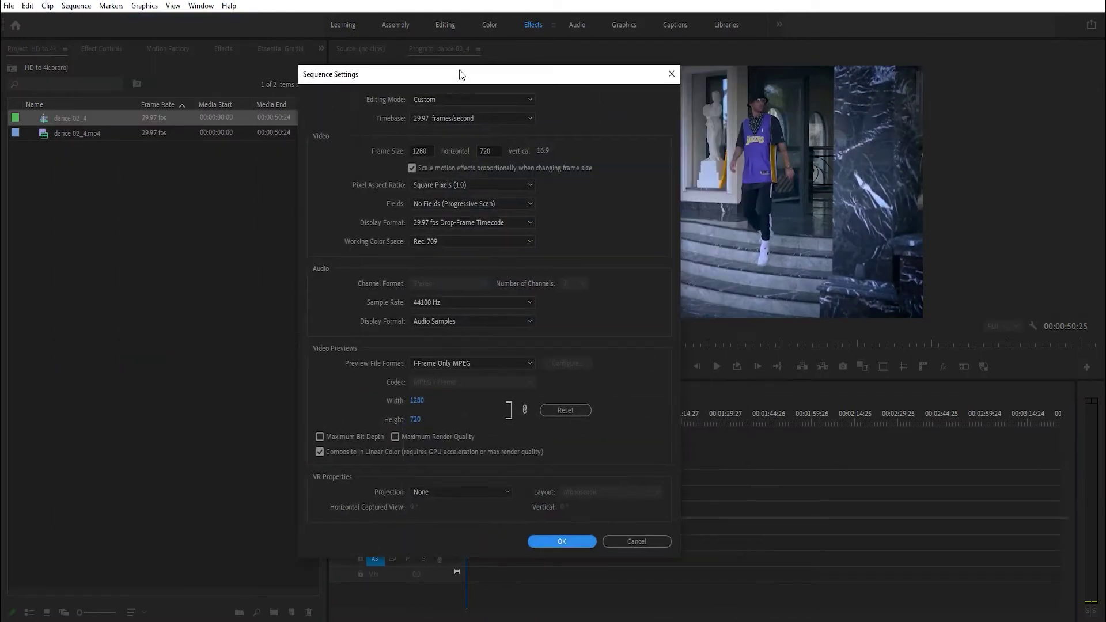
double_click(416, 151)
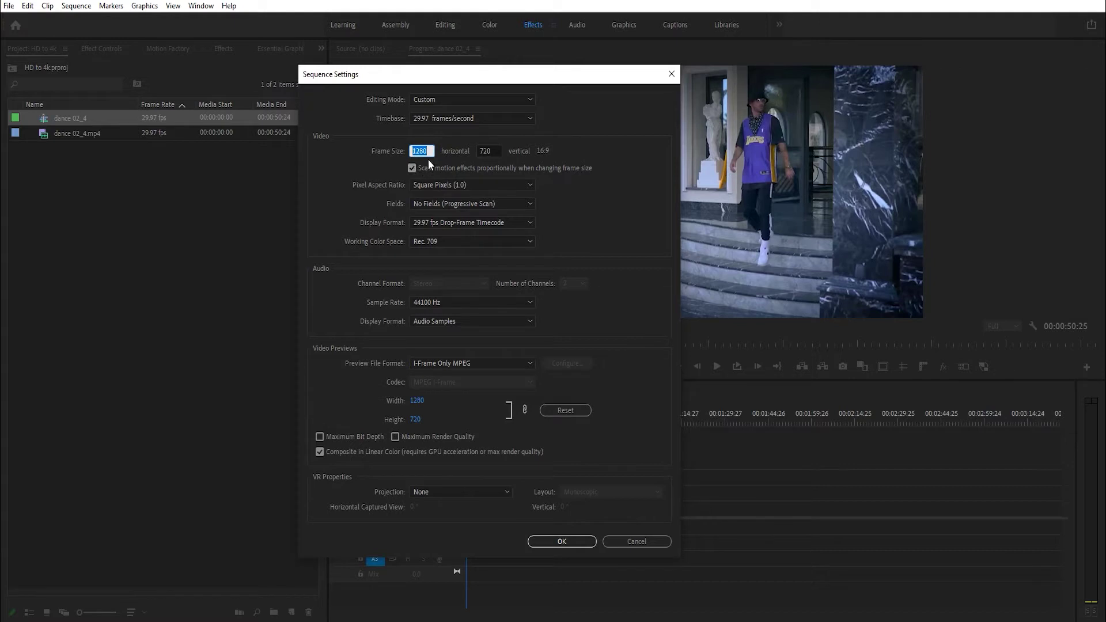
double_click(490, 151)
left_click_drag(598, 76, 589, 43)
key("shift+Tab")
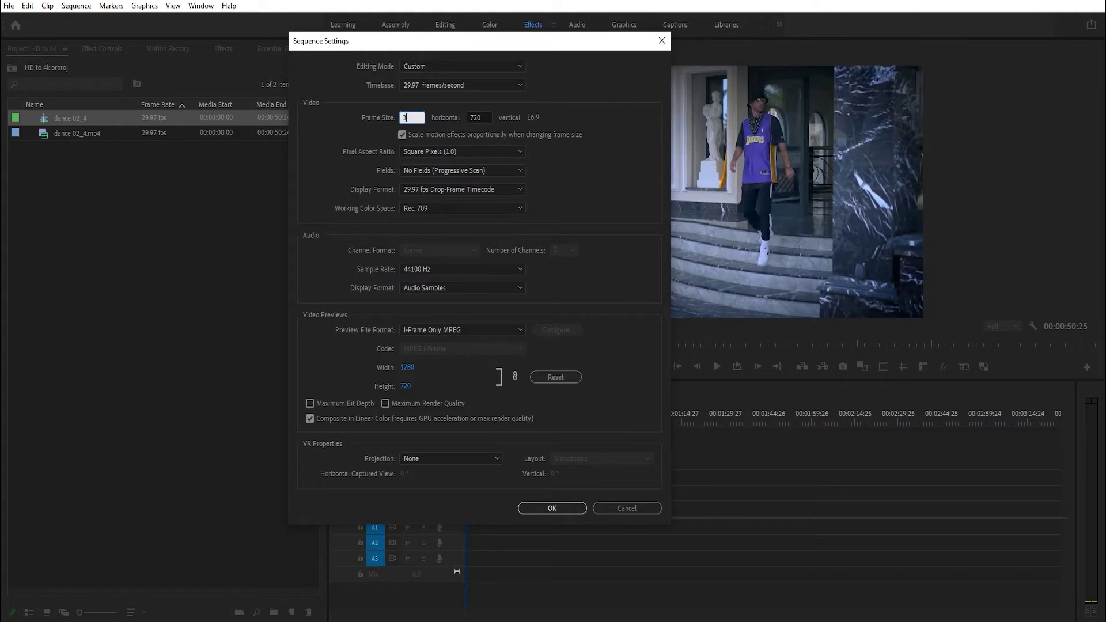
type("3840")
key("Tab")
type("2160")
left_click(558, 513)
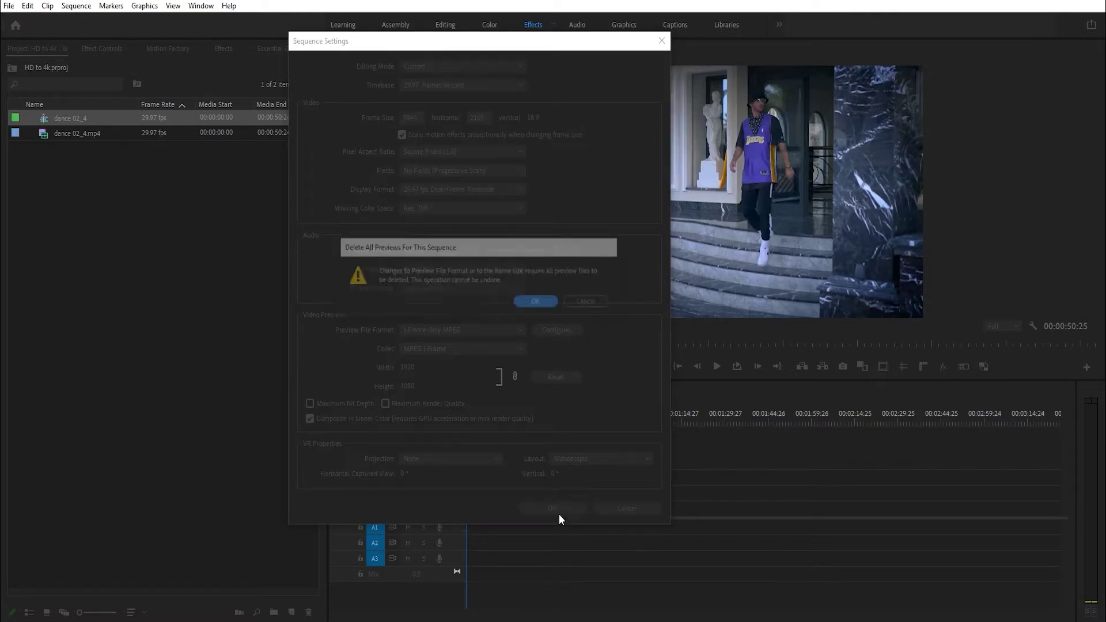
Confirm deleting the sequence previews and select the dance clip on V1
left_click(532, 301)
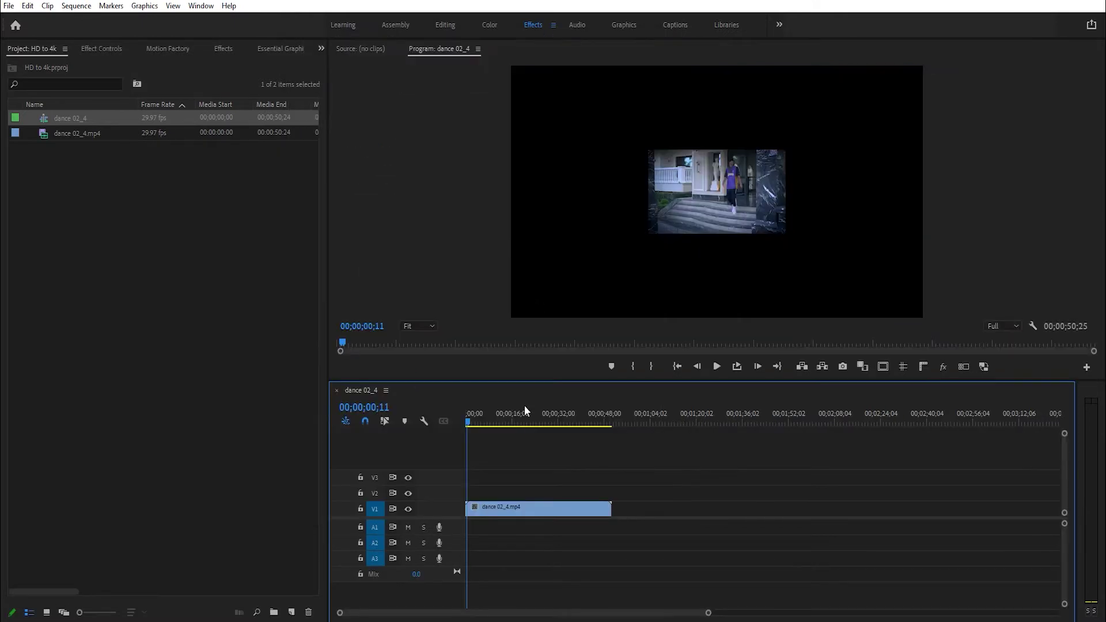
left_click(467, 421)
left_click_drag(467, 419, 478, 420)
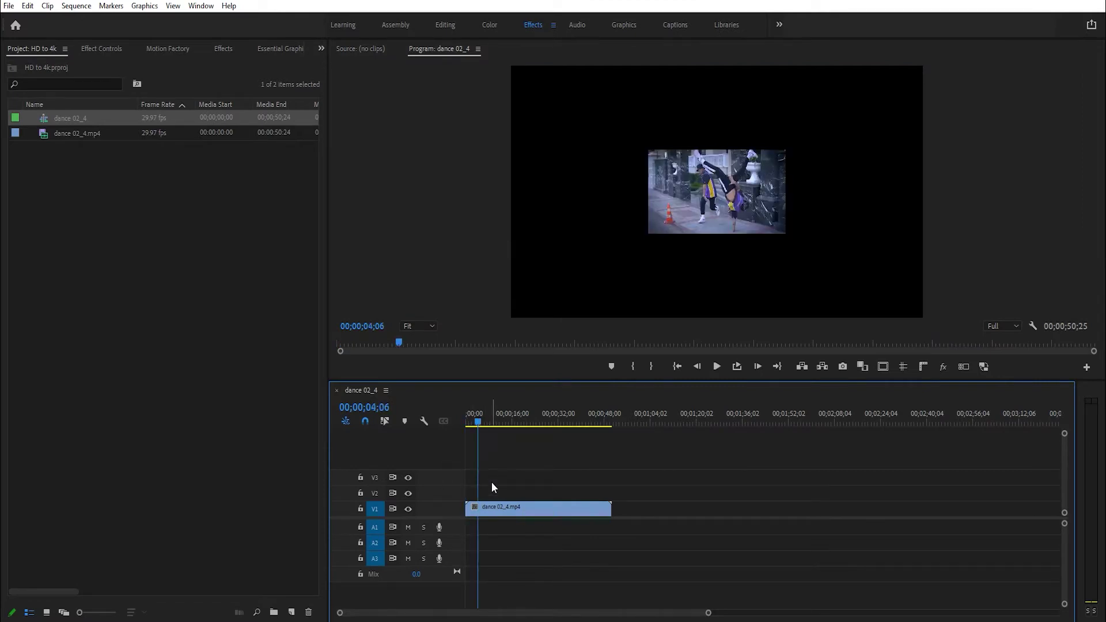
left_click(495, 506)
left_click(478, 422)
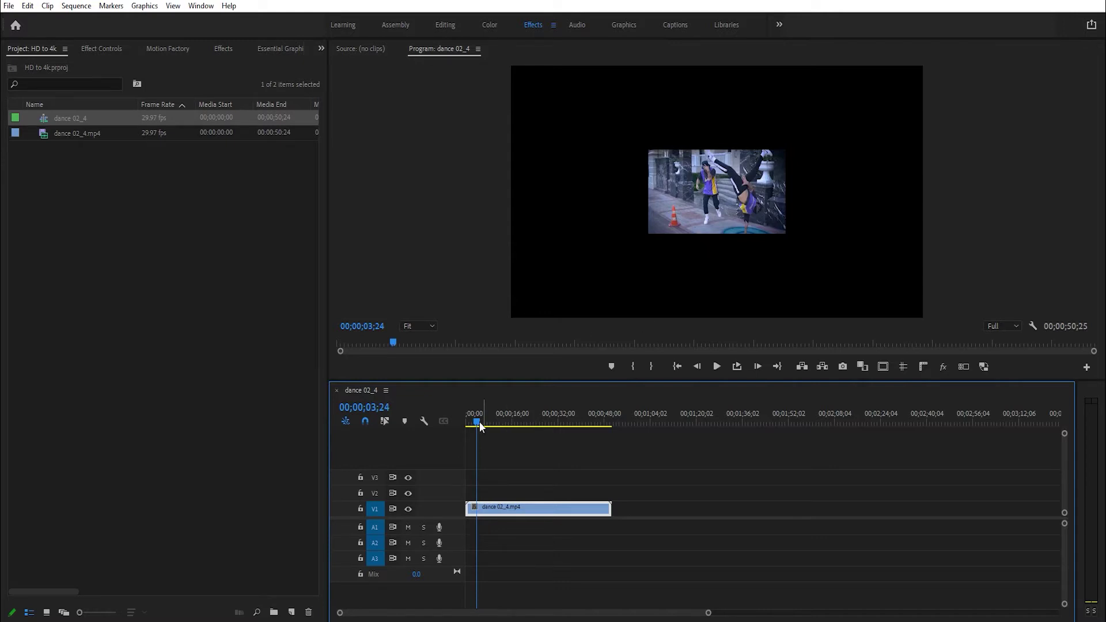
left_click_drag(479, 424, 433, 434)
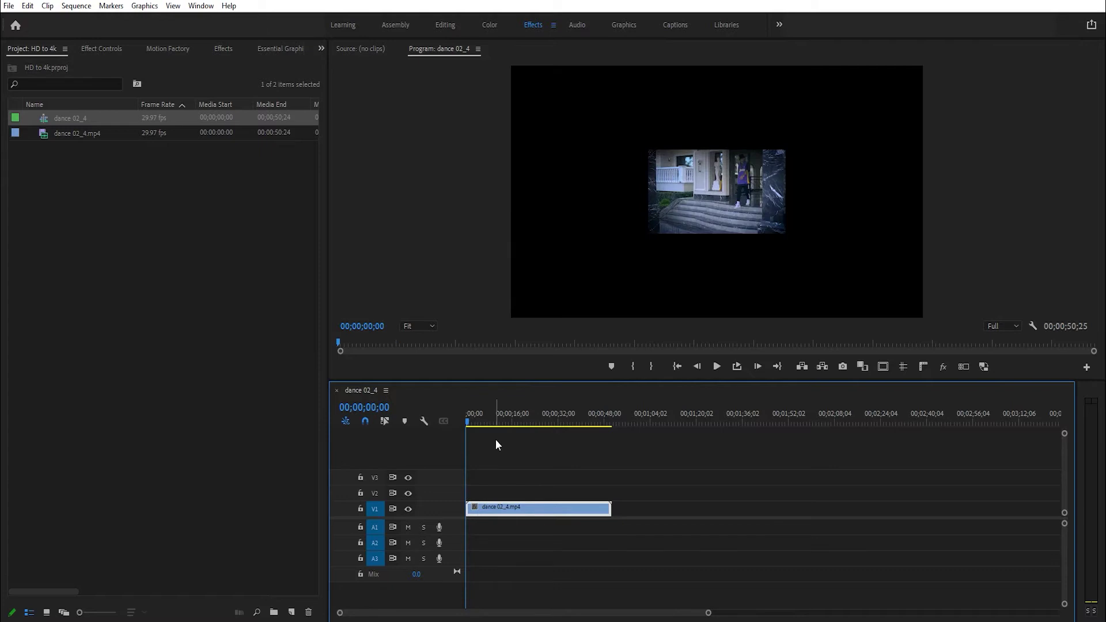
left_click(511, 465)
left_click(495, 504)
Try a Scale of 300 in Effect Controls, then undo it back to 100
left_click(119, 47)
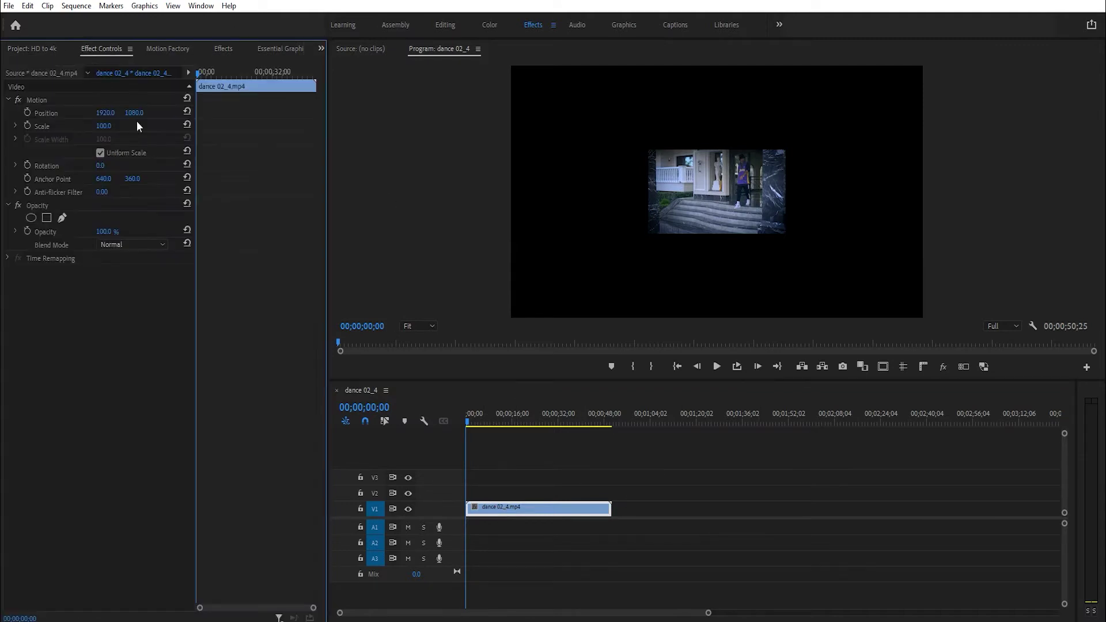
left_click(107, 126)
type("300")
key("Return")
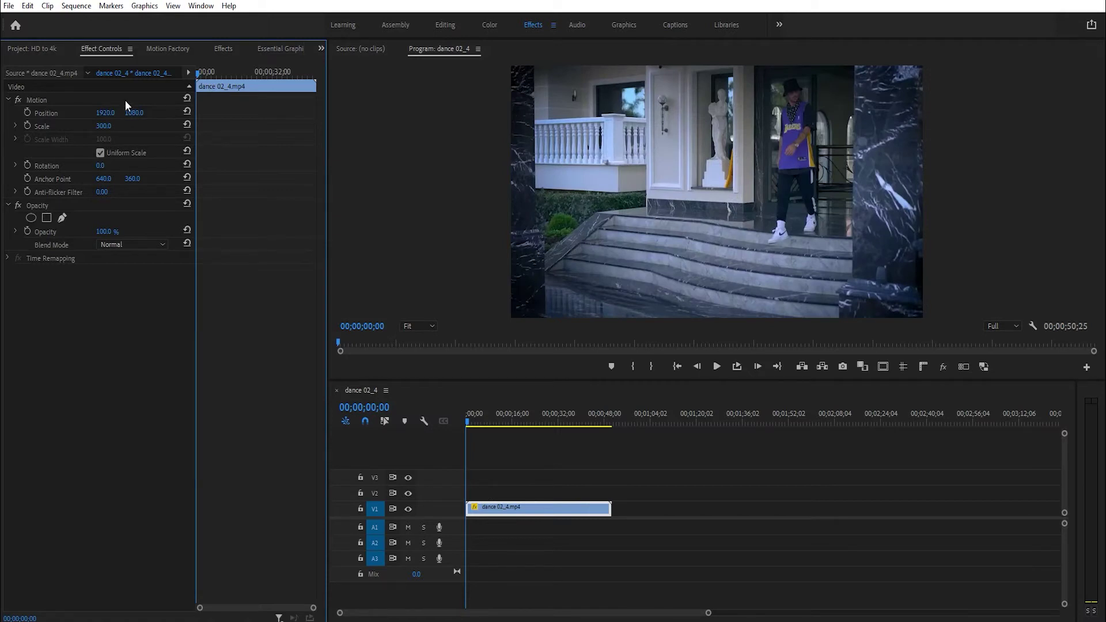
key("ctrl+z")
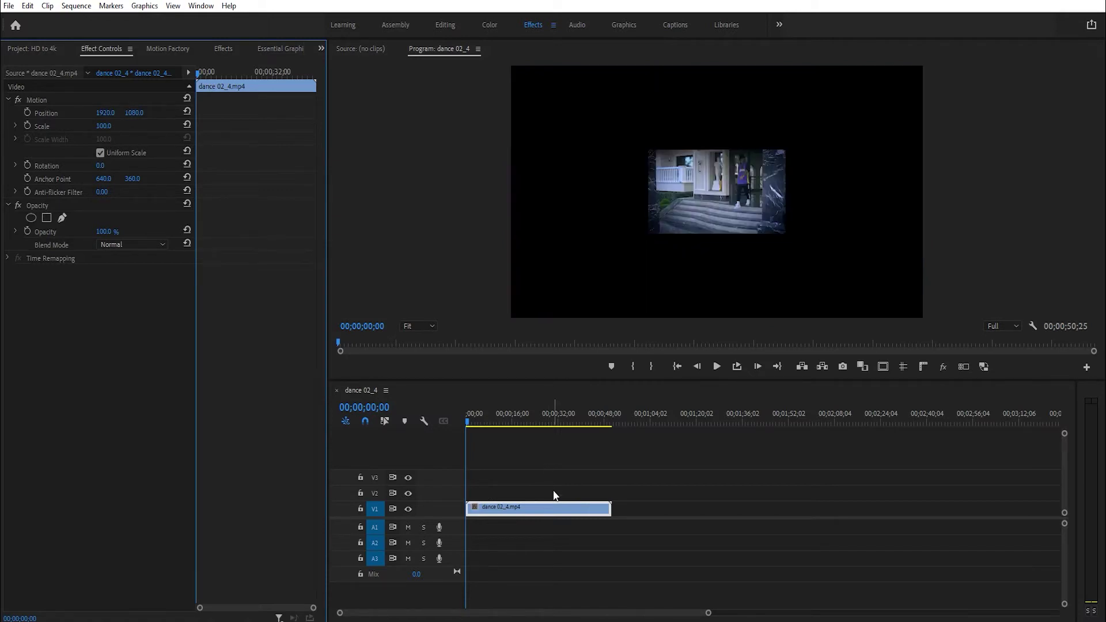
left_click(509, 499)
left_click(506, 506)
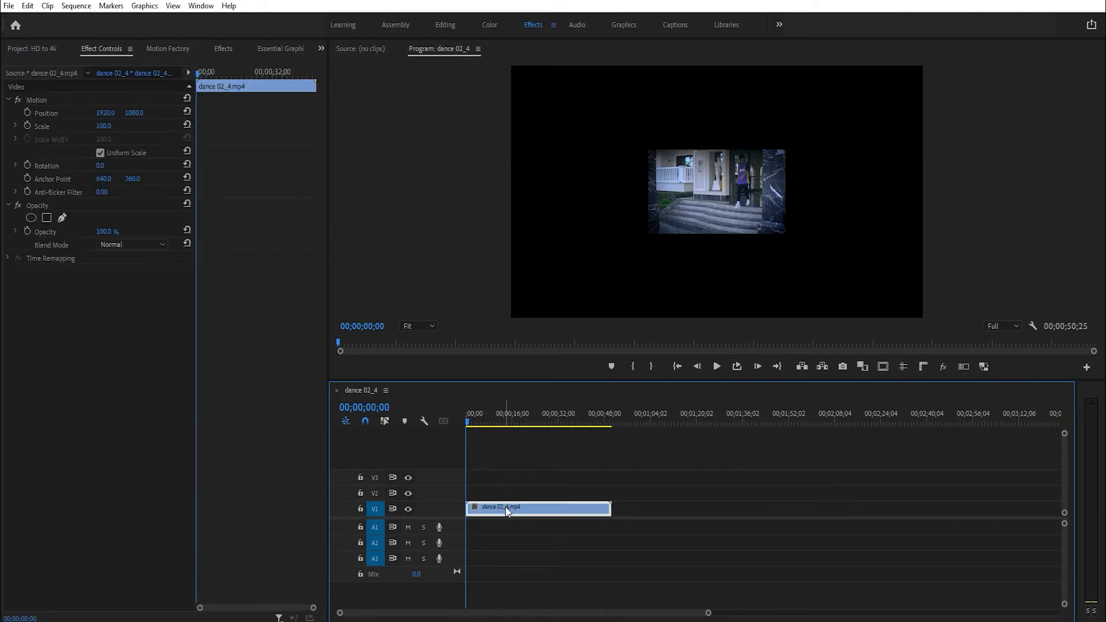
Apply Scale to Frame Size to the clip and trim it to about 17 seconds
right_click(511, 510)
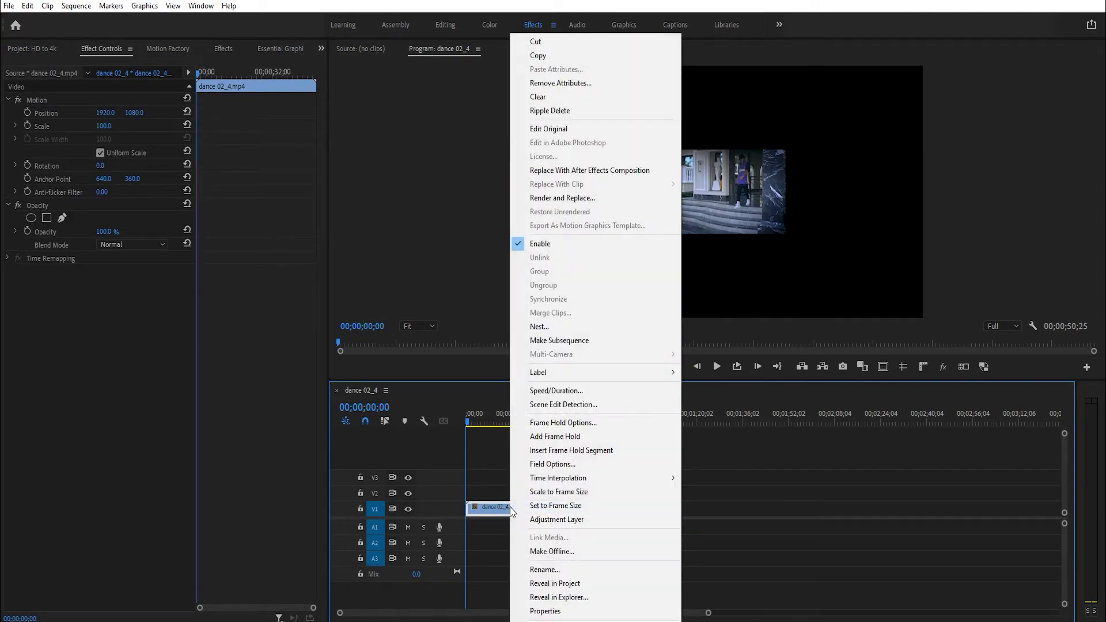
left_click(567, 494)
left_click_drag(497, 424, 519, 409)
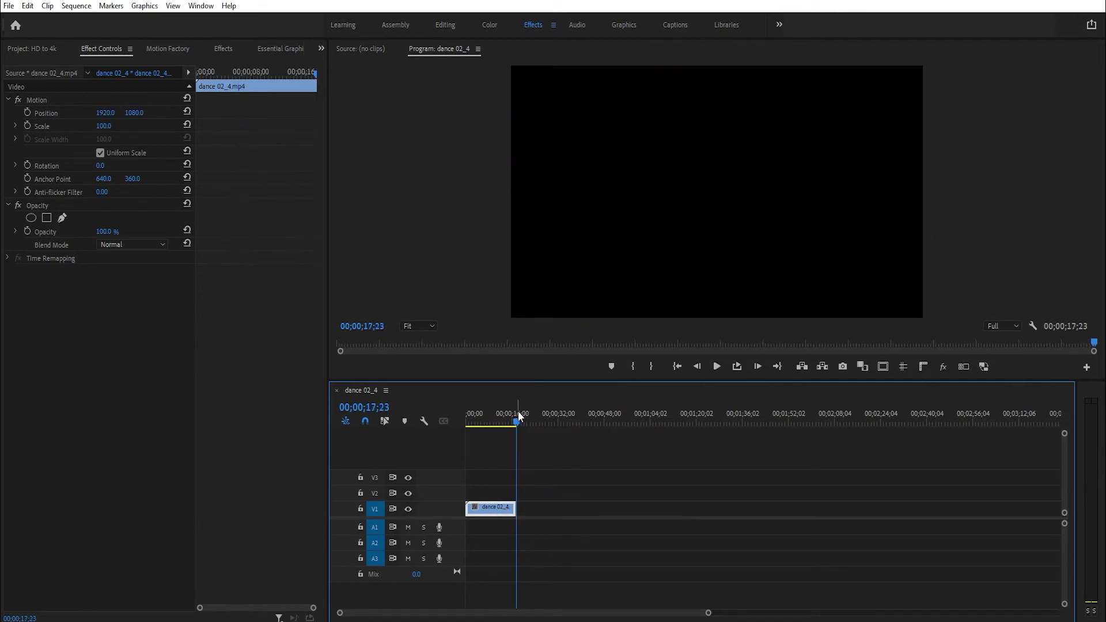
left_click_drag(517, 410, 474, 421)
Preview the sequence in a maximized Program monitor, then park the playhead at 00;00;04;18
left_click(460, 239)
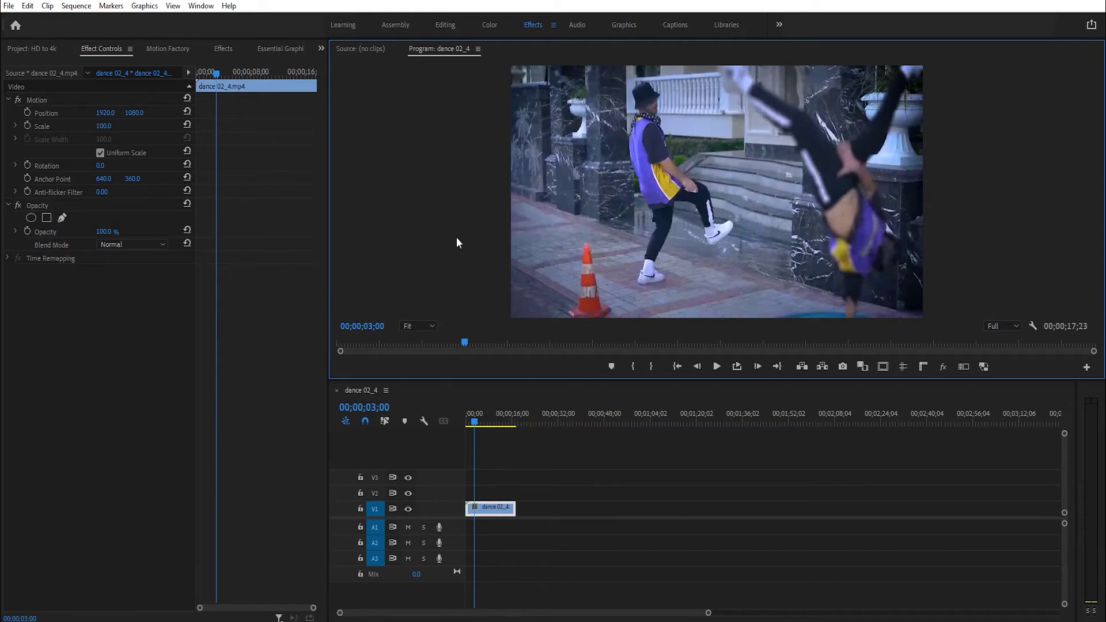
key("grave")
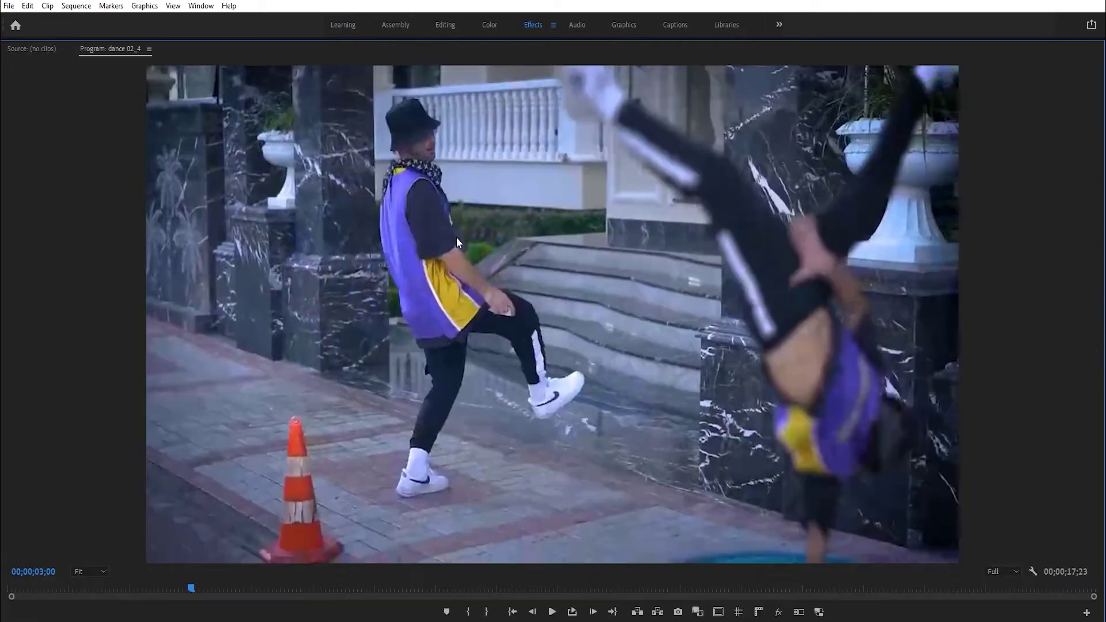
left_click(551, 613)
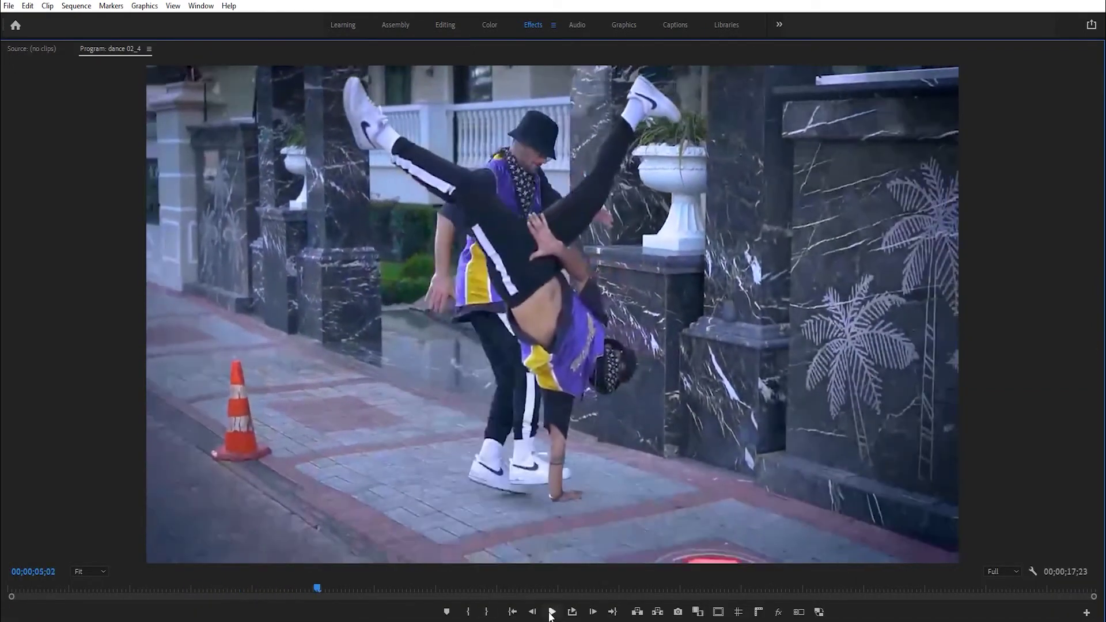
left_click(551, 612)
key("grave")
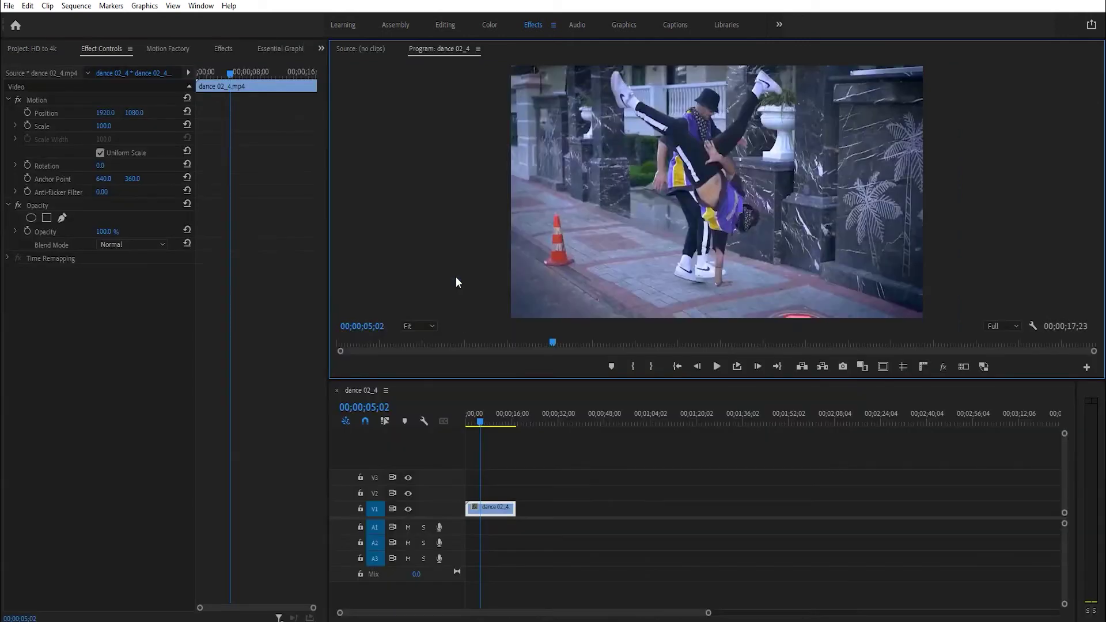
left_click(479, 422)
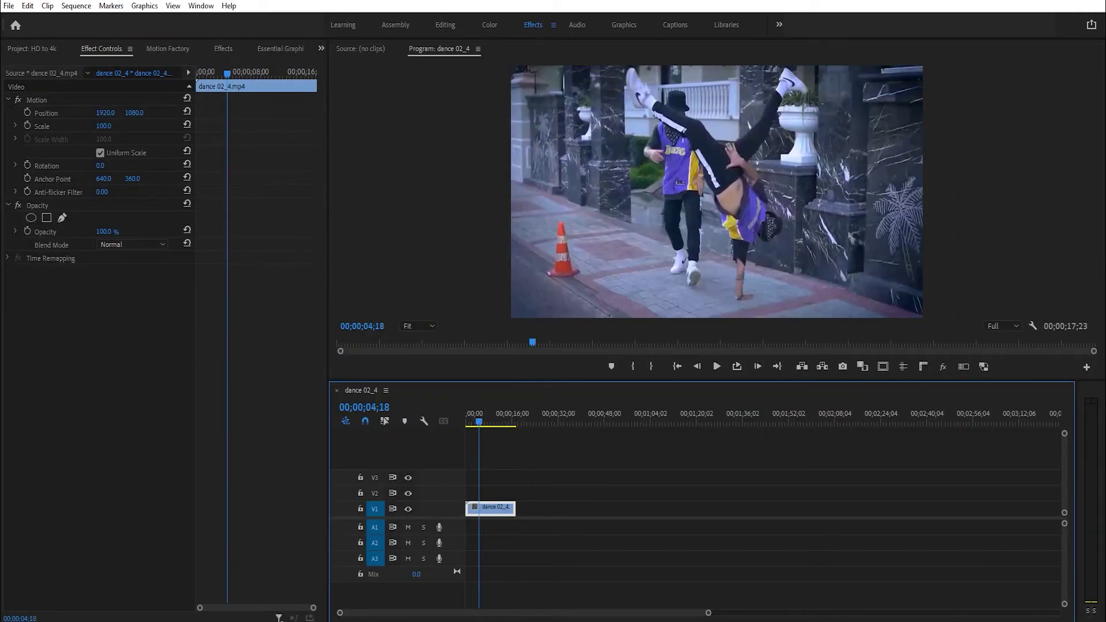
left_click(216, 45)
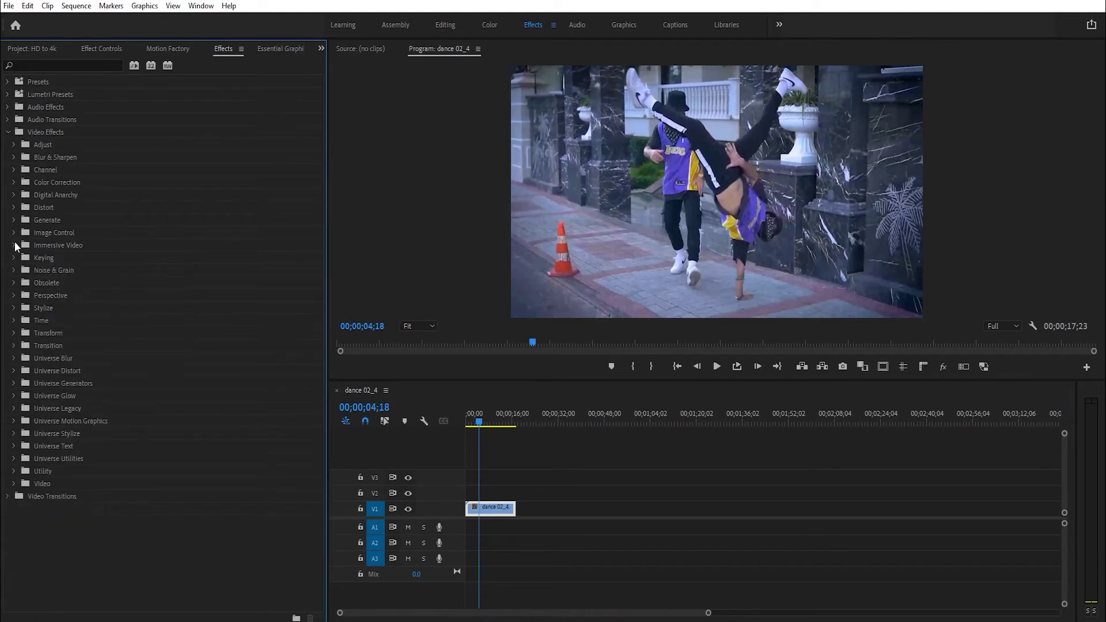
Drag VR Sharpen from Video Effects > Immersive Video onto the dance 02_4 clip, then jump to the start
left_click(9, 134)
left_click(10, 137)
left_click(14, 245)
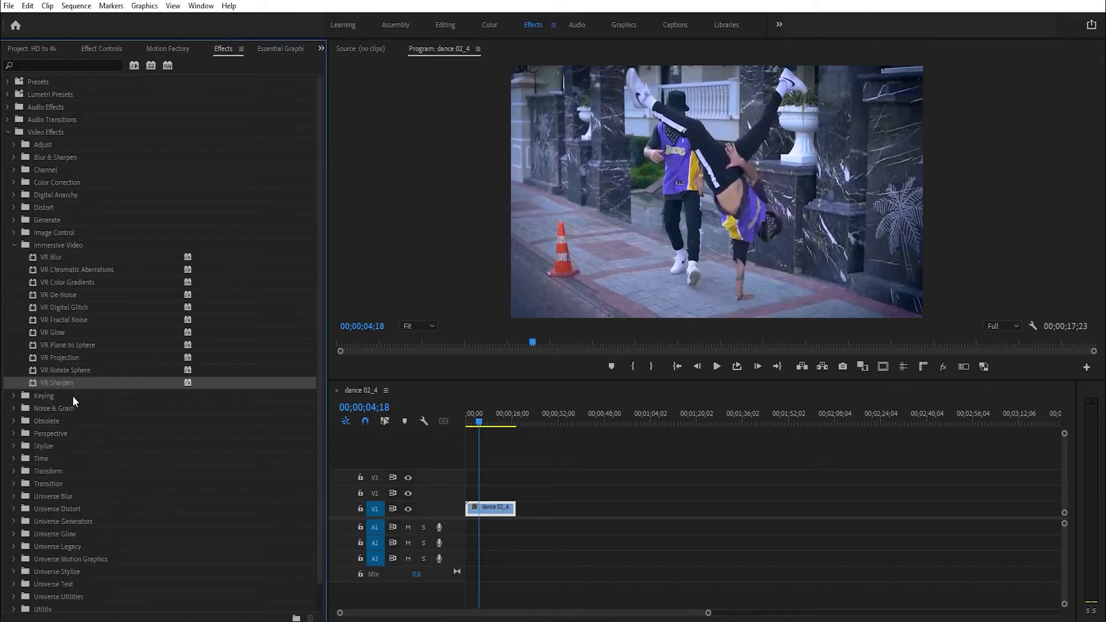
left_click_drag(55, 381, 486, 510)
left_click(475, 444)
key("Home")
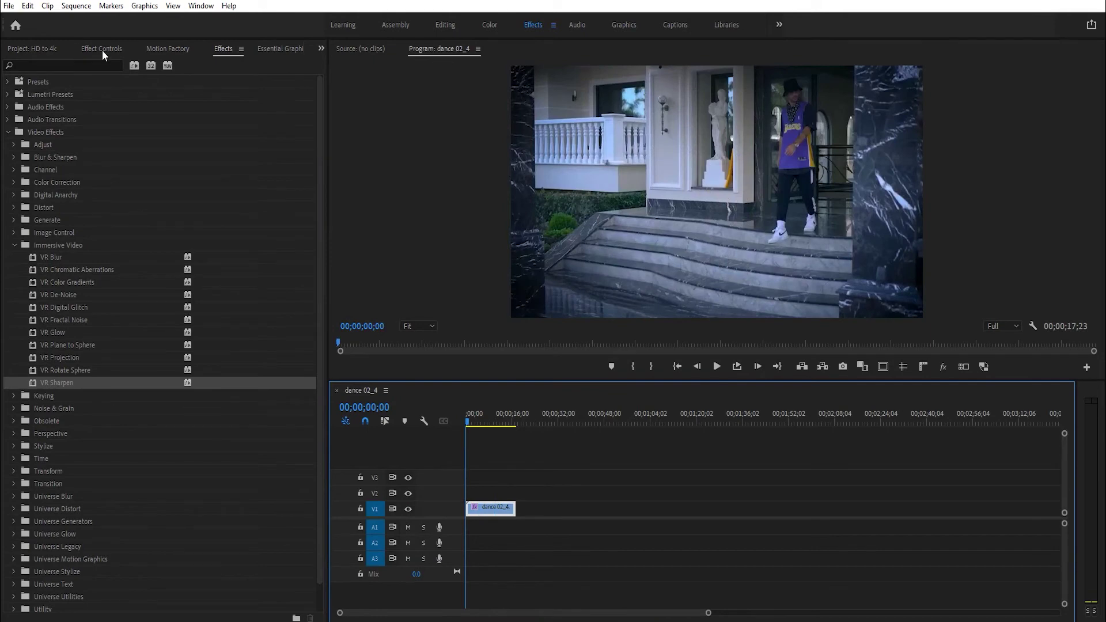
left_click(102, 51)
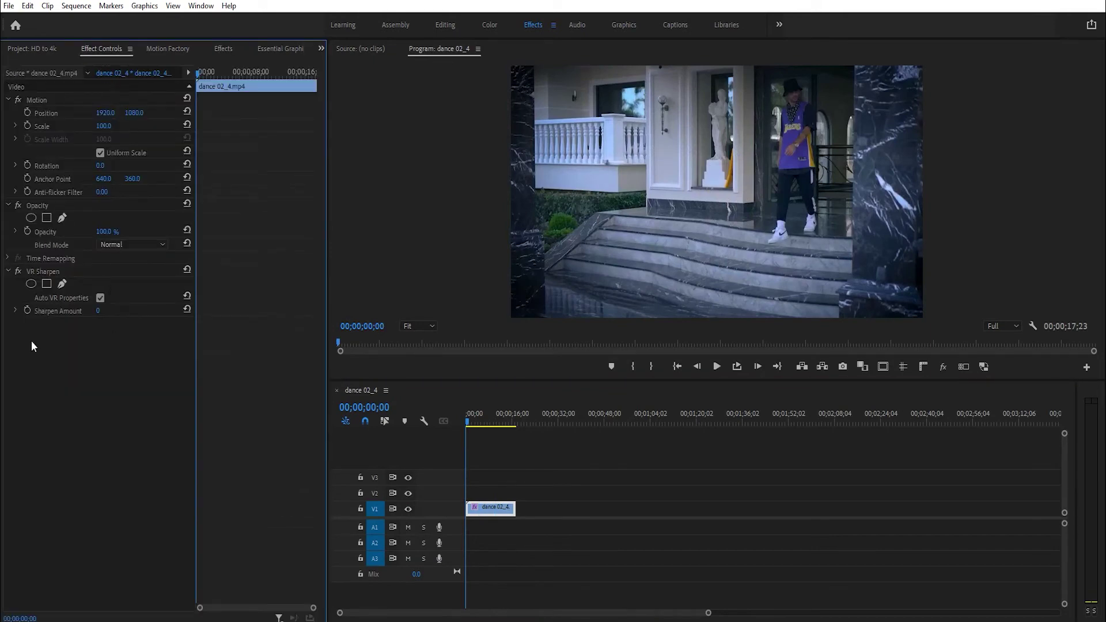
Set VR Sharpen's Sharpen Amount to 30 and toggle the effect off and on to compare
left_click(17, 310)
left_click_drag(55, 336, 63, 333)
left_click(115, 313)
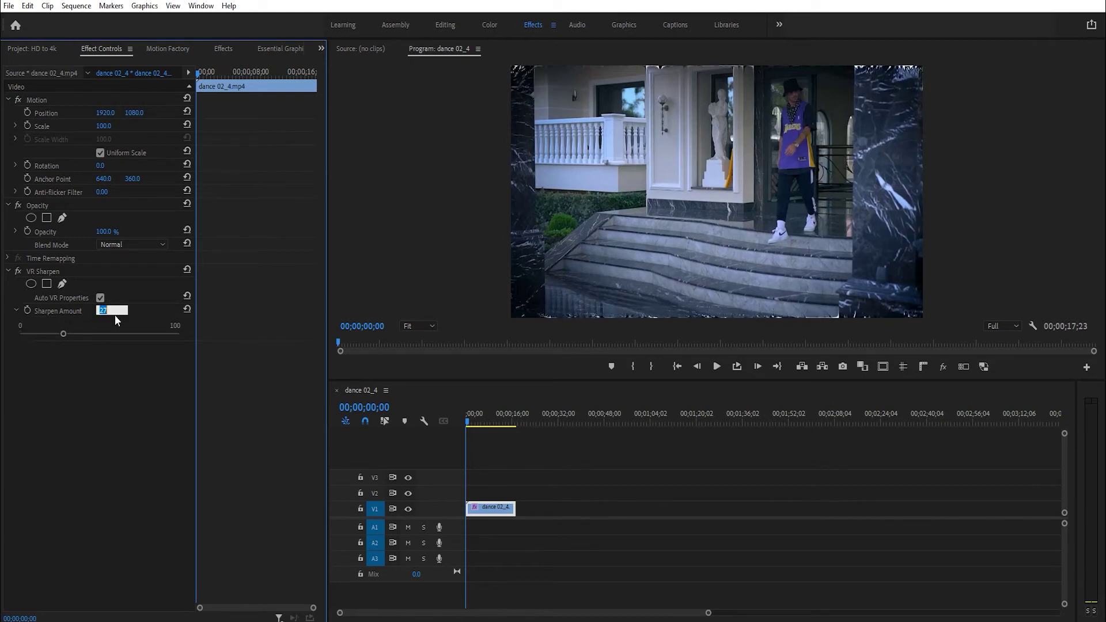
type("30")
key("Return")
left_click(18, 270)
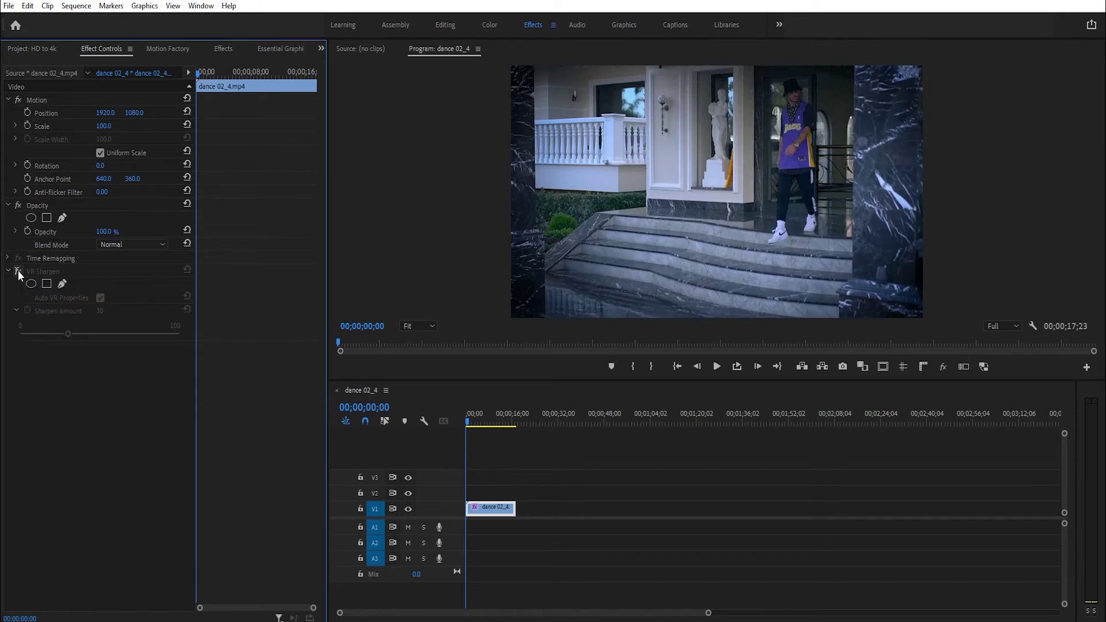
left_click(18, 271)
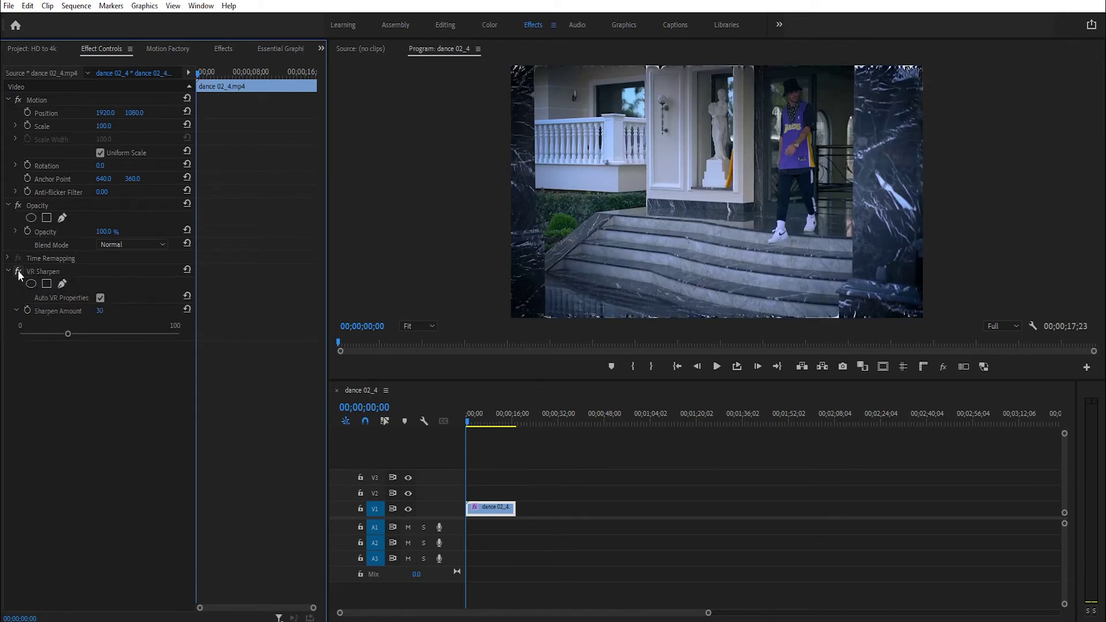
left_click(19, 270)
left_click(18, 271)
left_click_drag(469, 422, 477, 424)
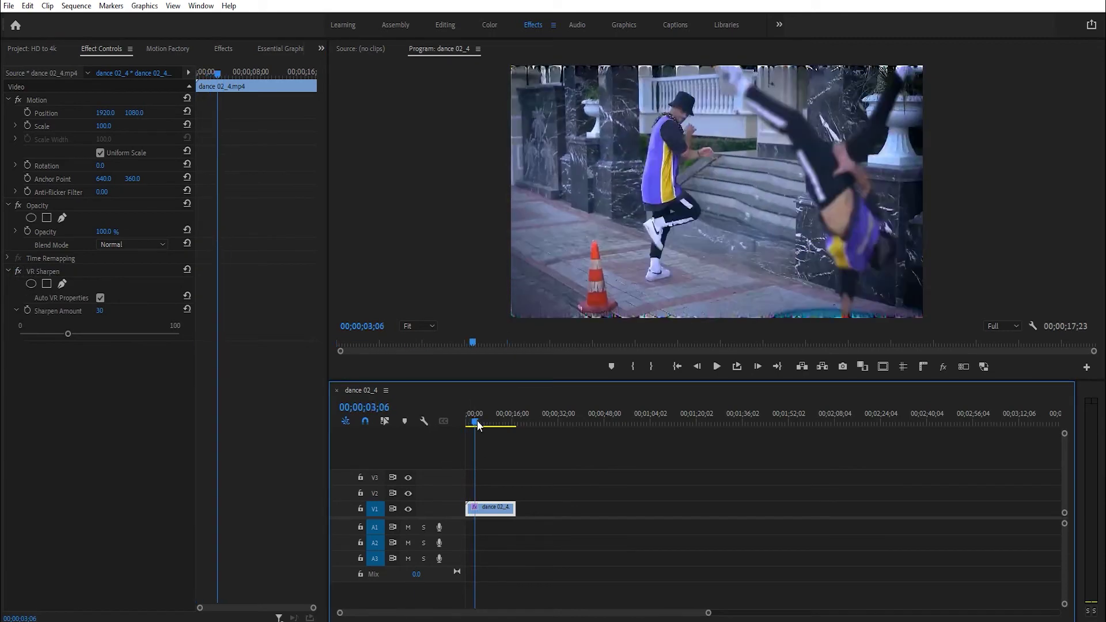
Select the dance 02_4 clip and scrub its Scale up toward filling the frame
left_click(479, 458)
left_click(472, 422)
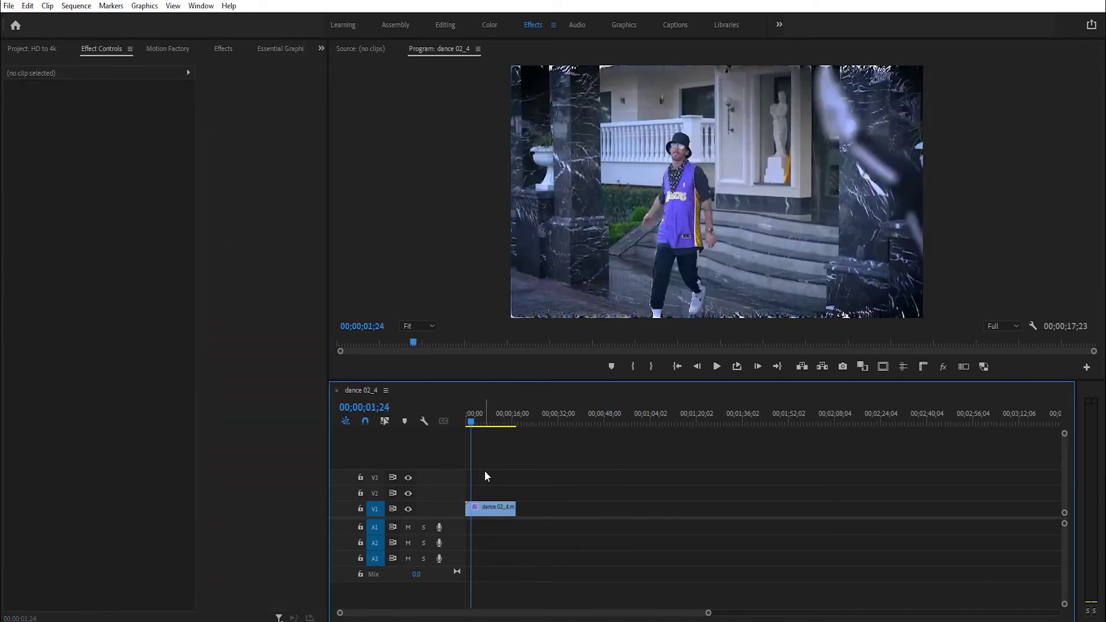
left_click(490, 508)
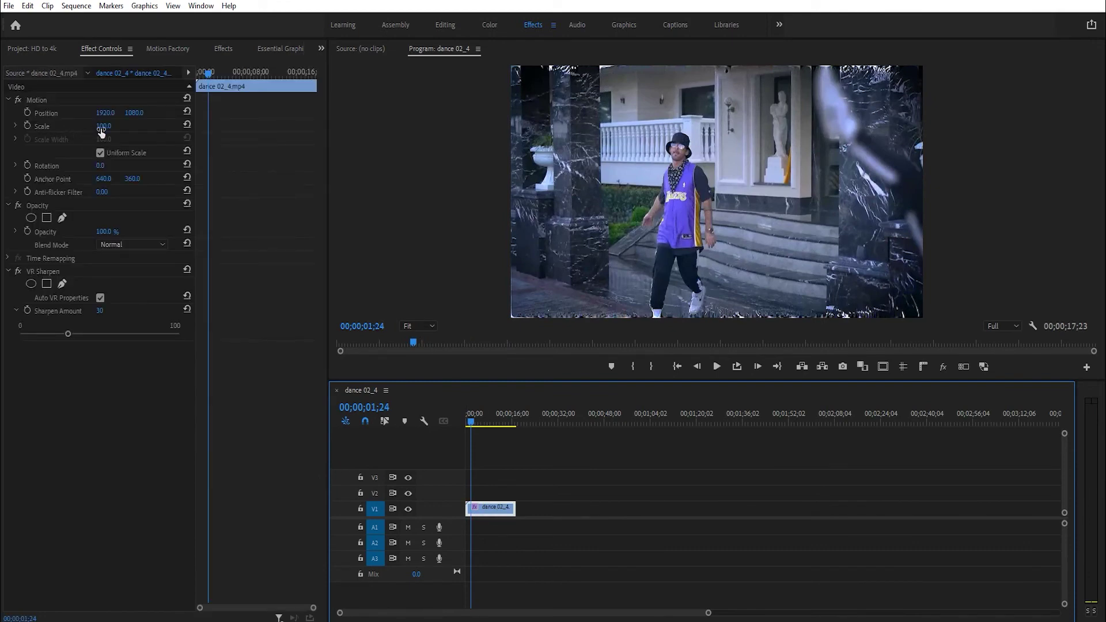
left_click(106, 129)
left_click_drag(106, 130, 167, 129)
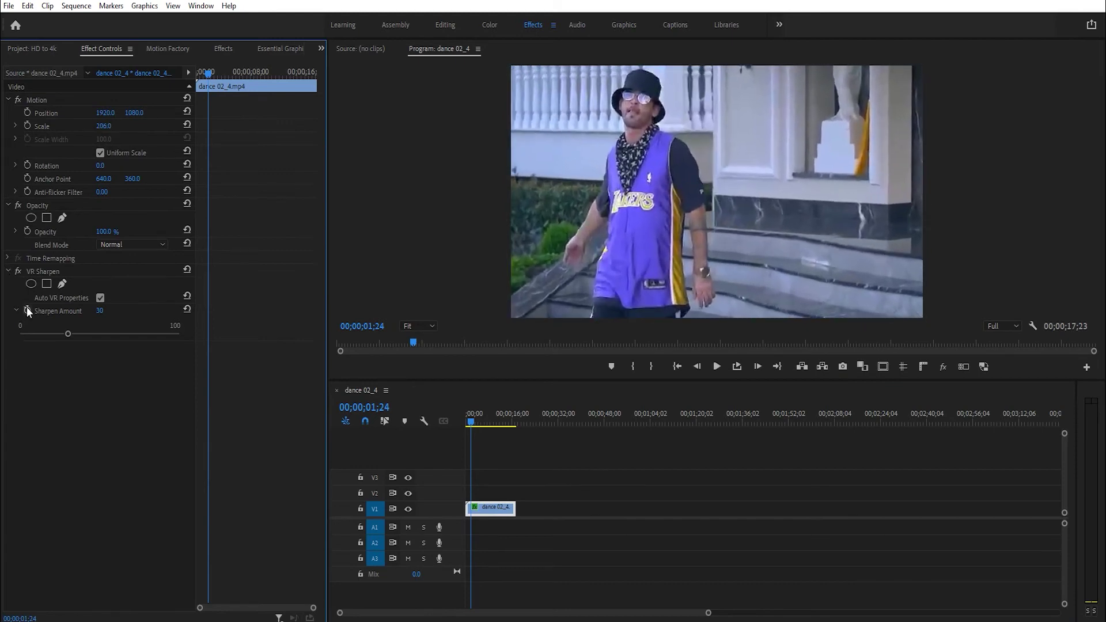
Toggle VR Sharpen off and on repeatedly to compare the sharpening
left_click(18, 271)
left_click(18, 272)
left_click(18, 271)
left_click(23, 271)
left_click(23, 271)
left_click(22, 272)
left_click(23, 271)
left_click(23, 271)
left_click_drag(481, 421, 470, 421)
Scrub Scale to 261 and Position to 2159, 1403, and raise Sharpen Amount to 96
left_click_drag(104, 125, 126, 126)
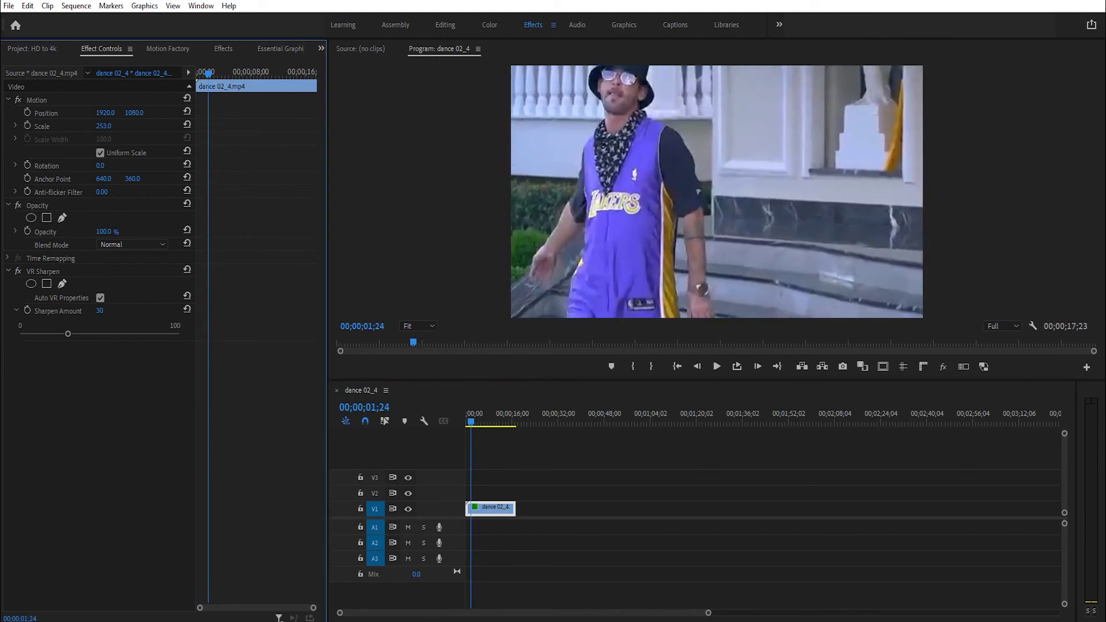
left_click_drag(104, 126, 163, 113)
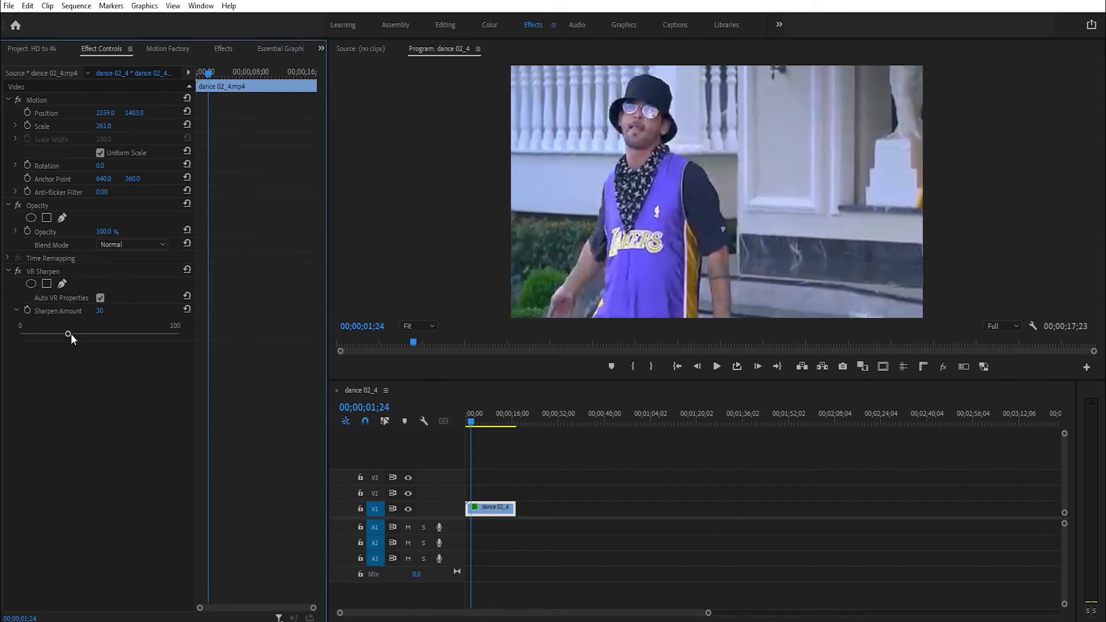
left_click_drag(71, 338, 78, 338)
Lower the Sharpen Amount, trying 80, then settling on 60
left_click_drag(159, 331, 124, 325)
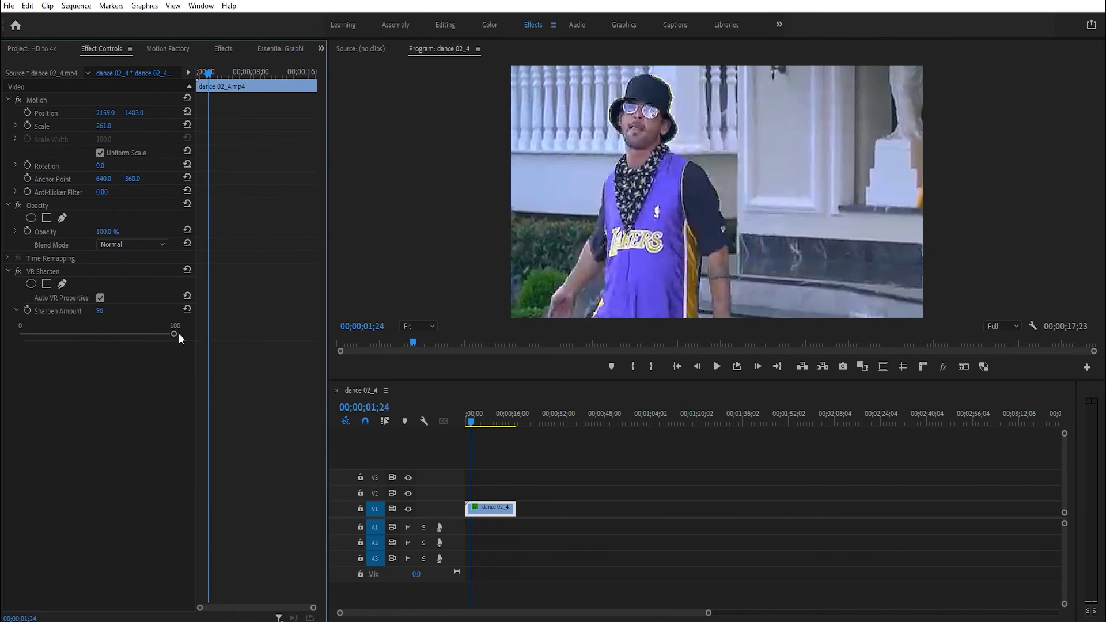
left_click_drag(178, 333, 159, 340)
left_click(107, 310)
type("80")
key("Return")
left_click(111, 311)
type("60")
key("Return")
Play the sequence from the start, toggling VR Sharpen off and on to compare
left_click(19, 274)
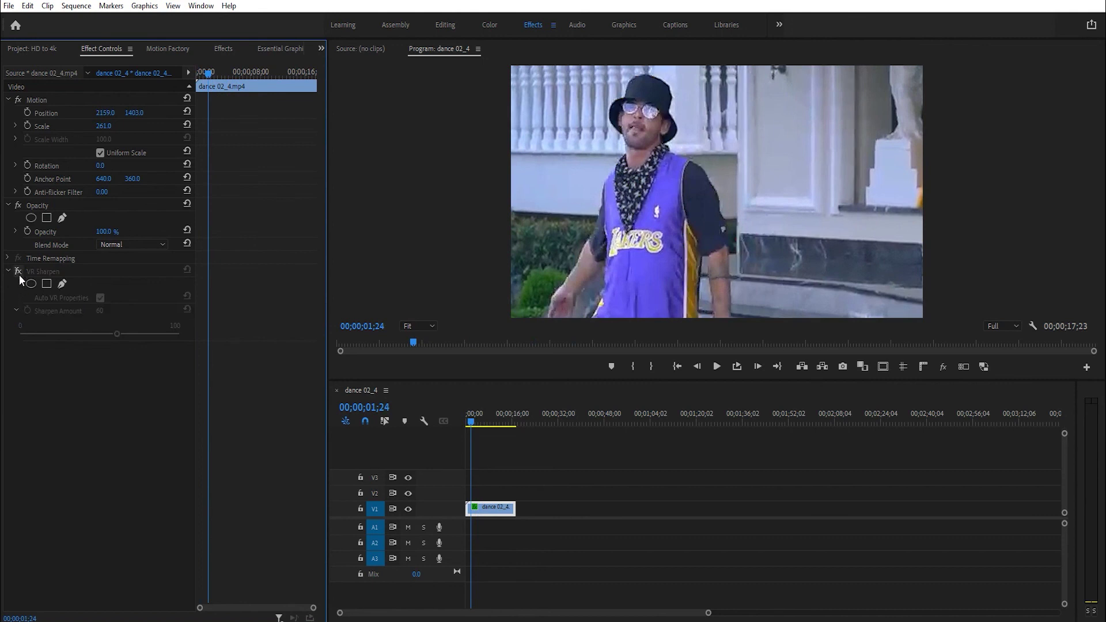
left_click(19, 275)
left_click_drag(470, 422, 453, 426)
key("space")
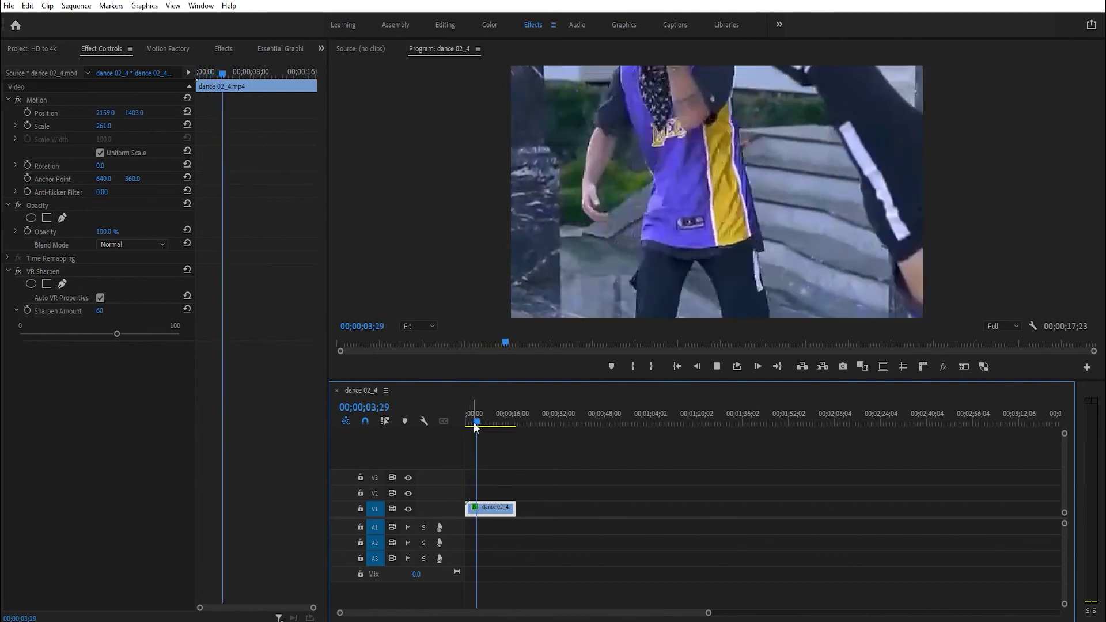
key("space")
left_click(17, 271)
key("space")
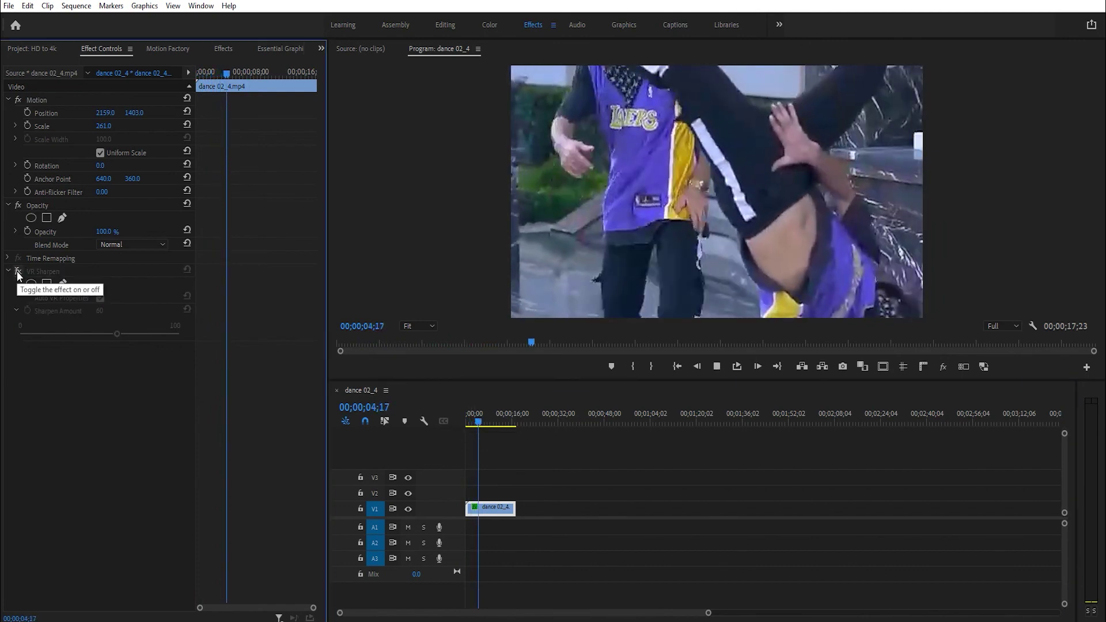
left_click(16, 272)
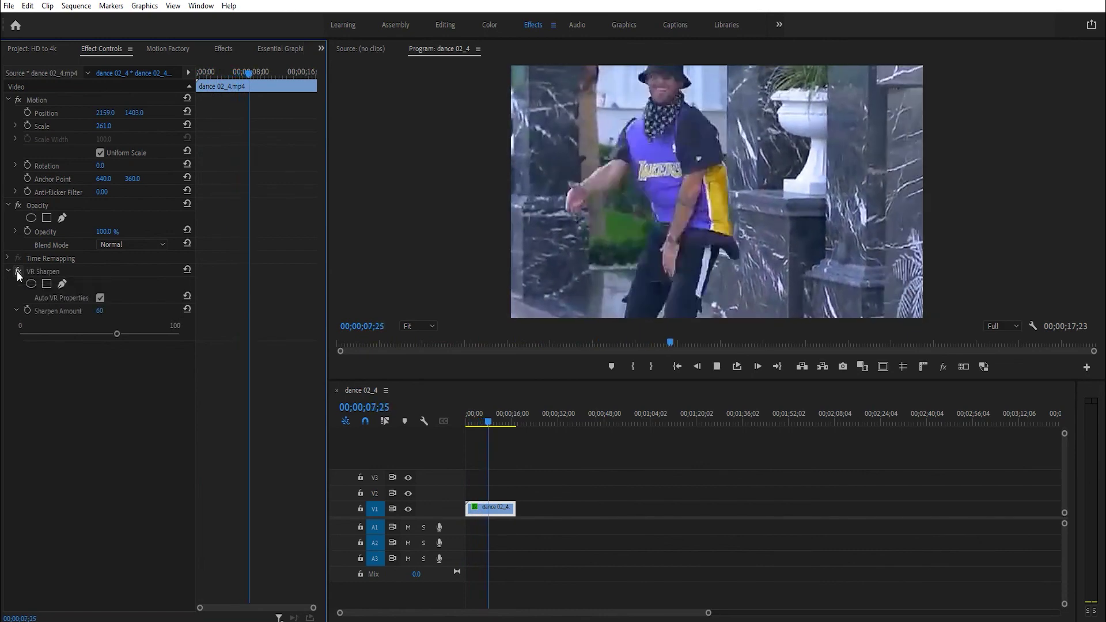
key("space")
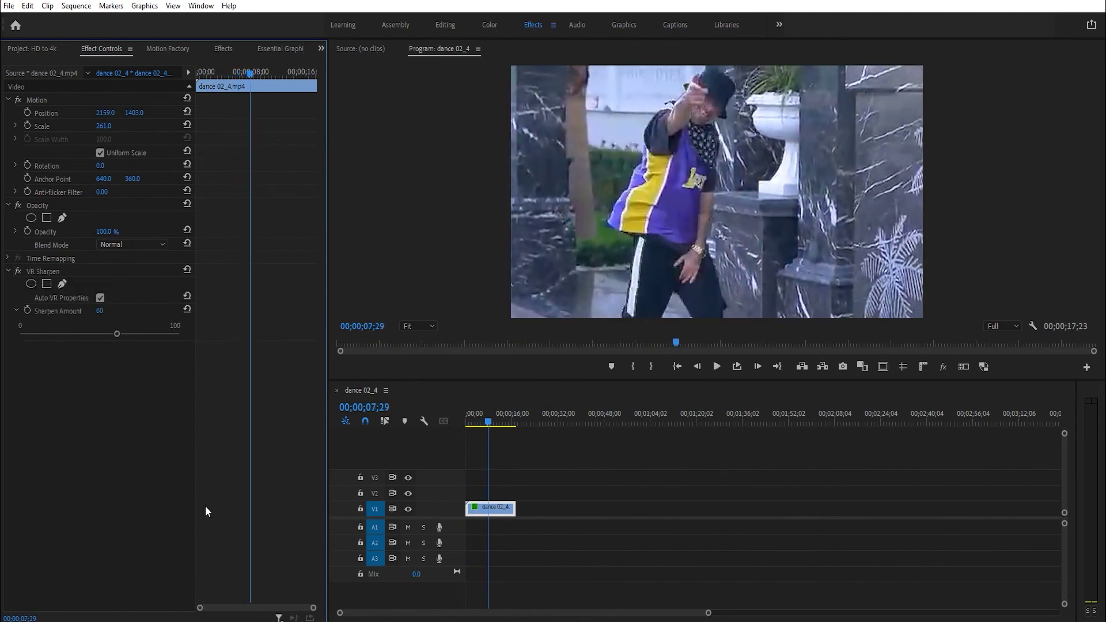